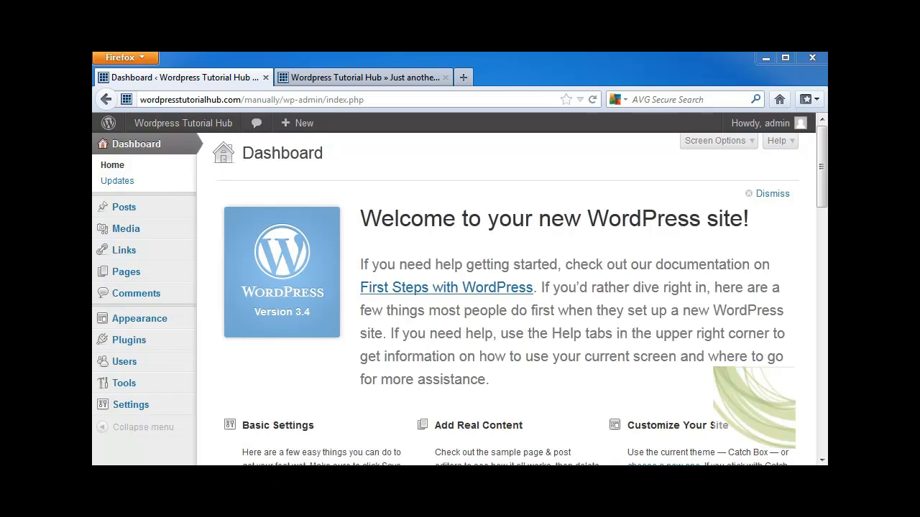
Open the page for adding new plugins and search the plugin directory for "mailing list".
{"action": "left_click", "coordinate": [141, 348]}
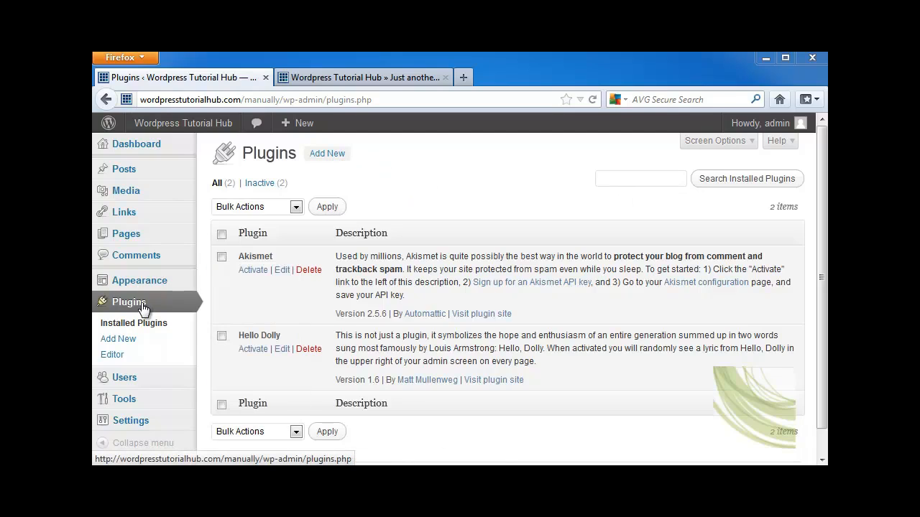
{"action": "left_click", "coordinate": [325, 154]}
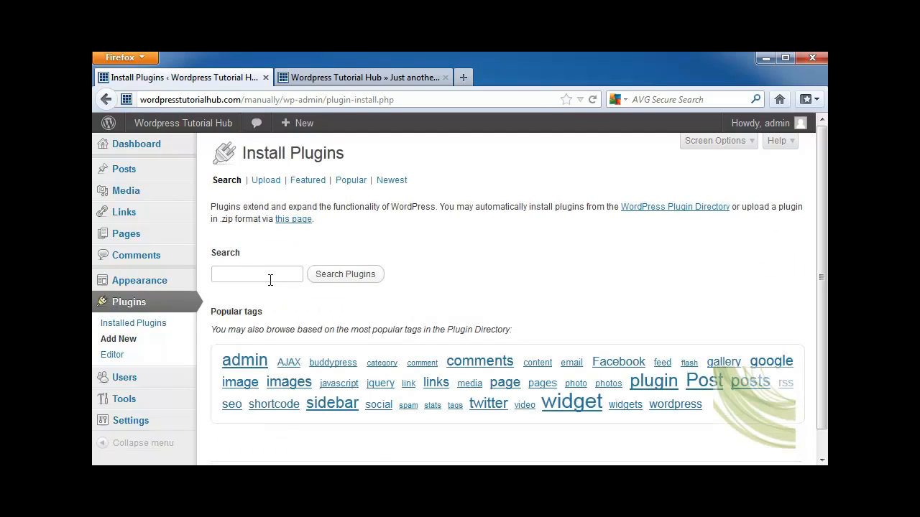
{"action": "type", "text": "mailing list"}
{"action": "key", "text": "Return"}
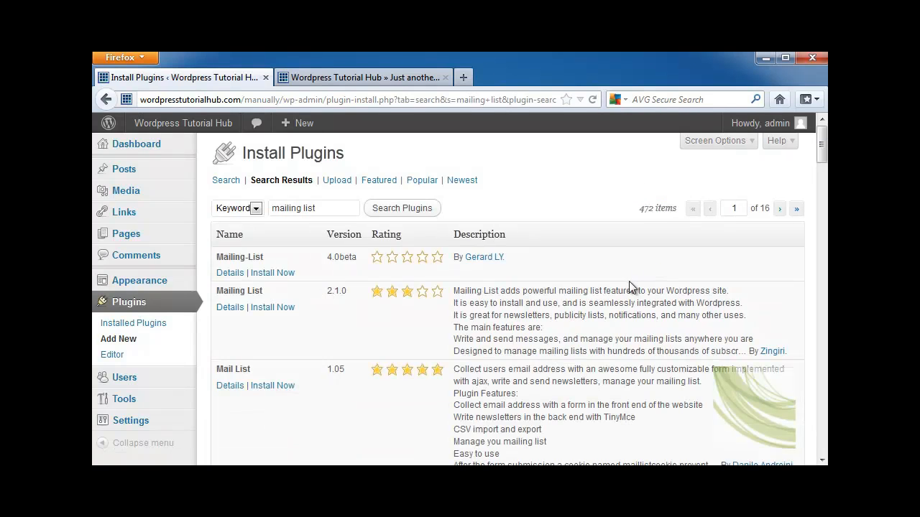
Install the Mail List plugin, version 1.05, from the search results and activate it.
{"action": "scroll", "coordinate": [743, 290], "scroll_direction": "down", "scroll_amount": 2}
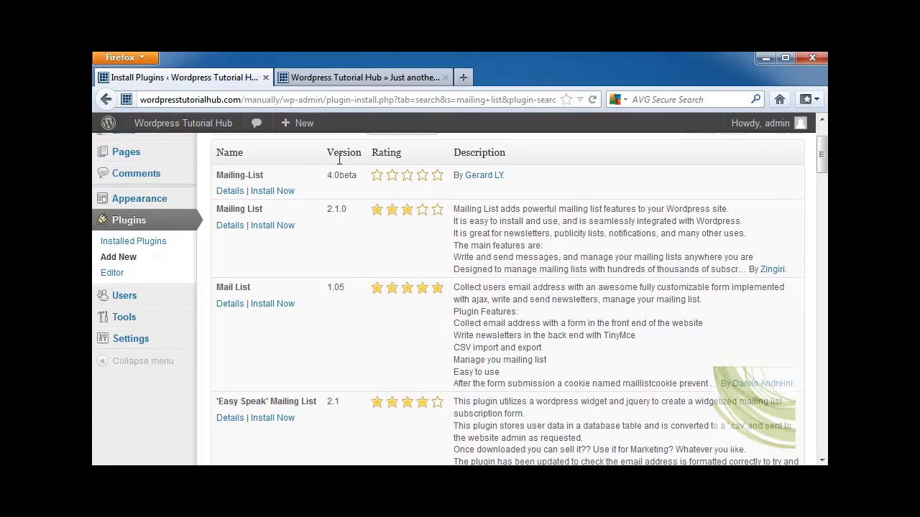
{"action": "scroll", "coordinate": [352, 277], "scroll_direction": "down", "scroll_amount": 2}
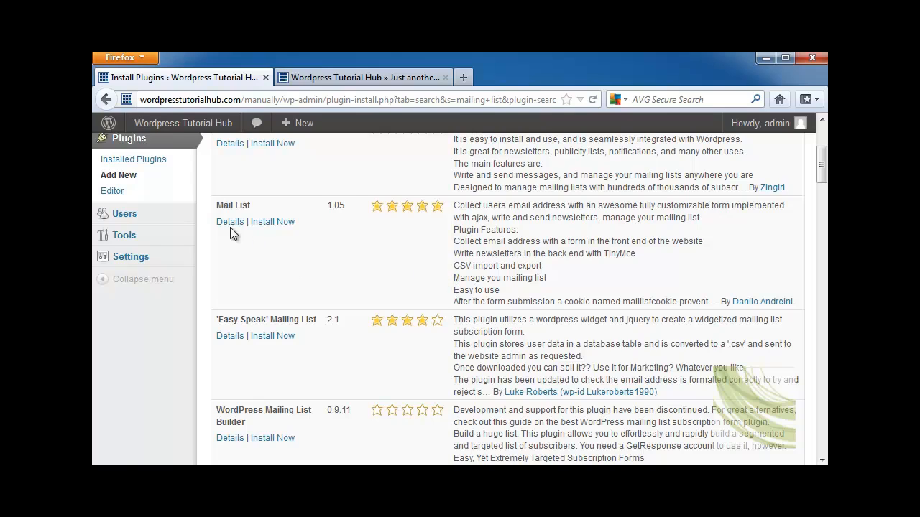
{"action": "left_click", "coordinate": [278, 223]}
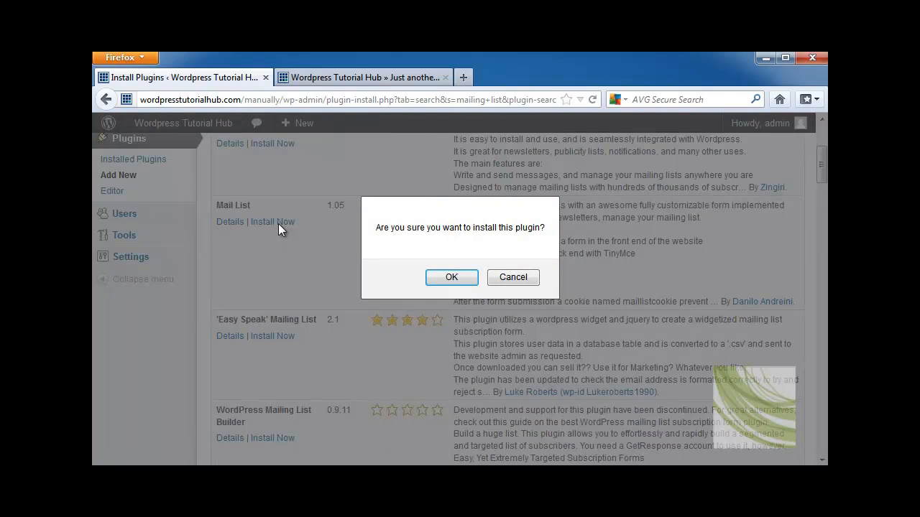
{"action": "left_click", "coordinate": [450, 277]}
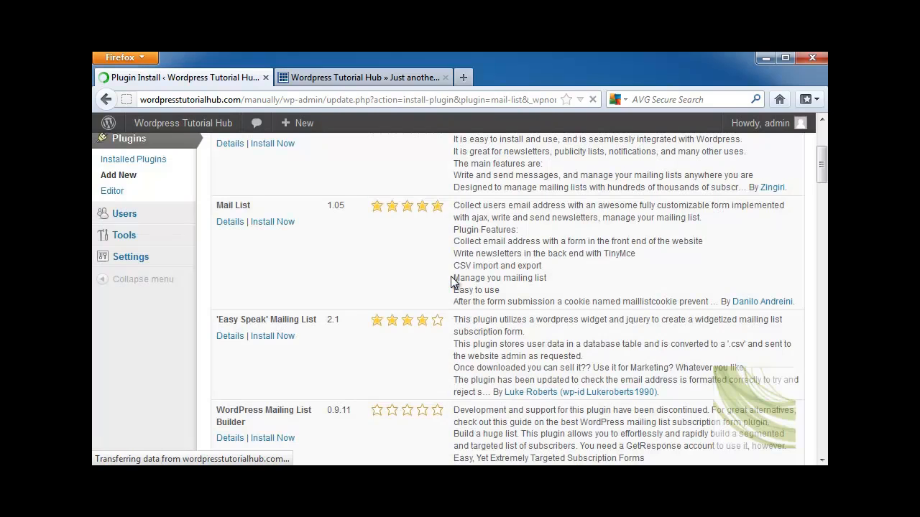
{"action": "left_click", "coordinate": [238, 264]}
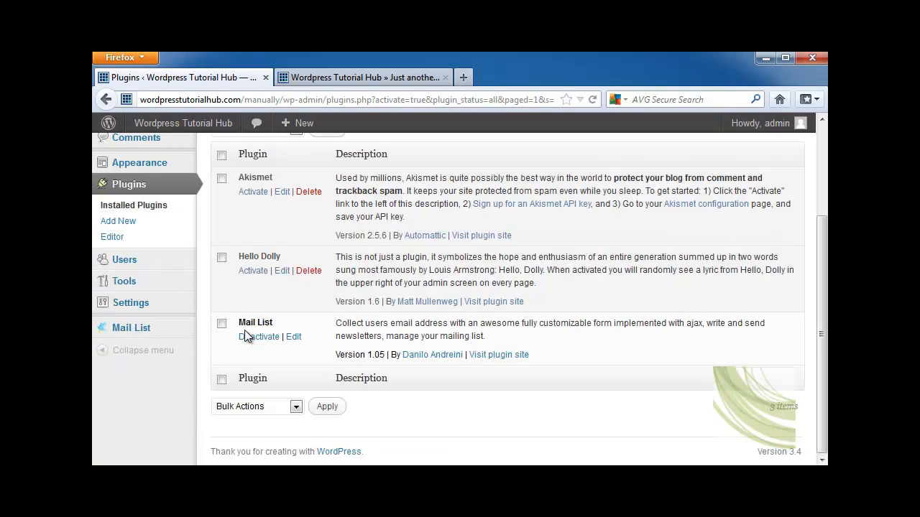
Open the Mail List plugin in the plugin editor and look through the code of mail-list/main.php.
{"action": "scroll", "coordinate": [318, 272], "scroll_direction": "up", "scroll_amount": 2}
{"action": "scroll", "coordinate": [308, 254], "scroll_direction": "down", "scroll_amount": 2}
{"action": "left_click", "coordinate": [295, 338]}
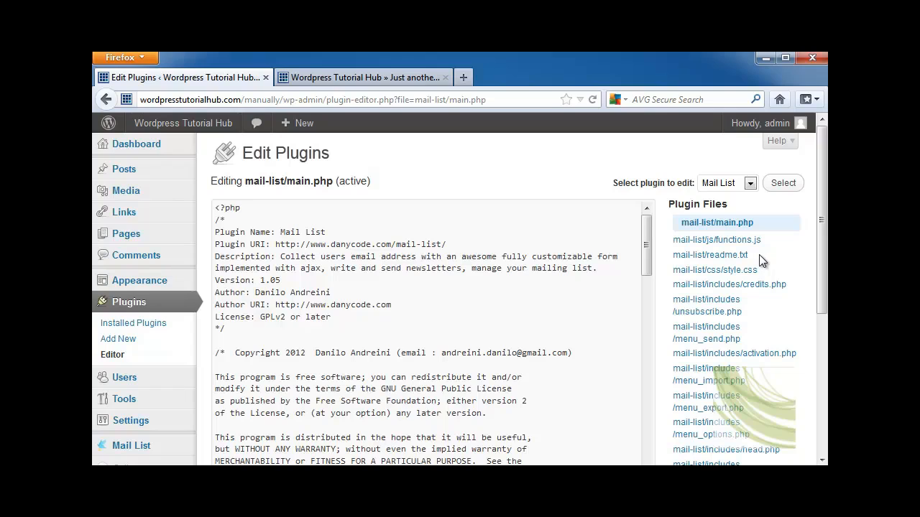
{"action": "scroll", "coordinate": [789, 283], "scroll_direction": "down", "scroll_amount": 2}
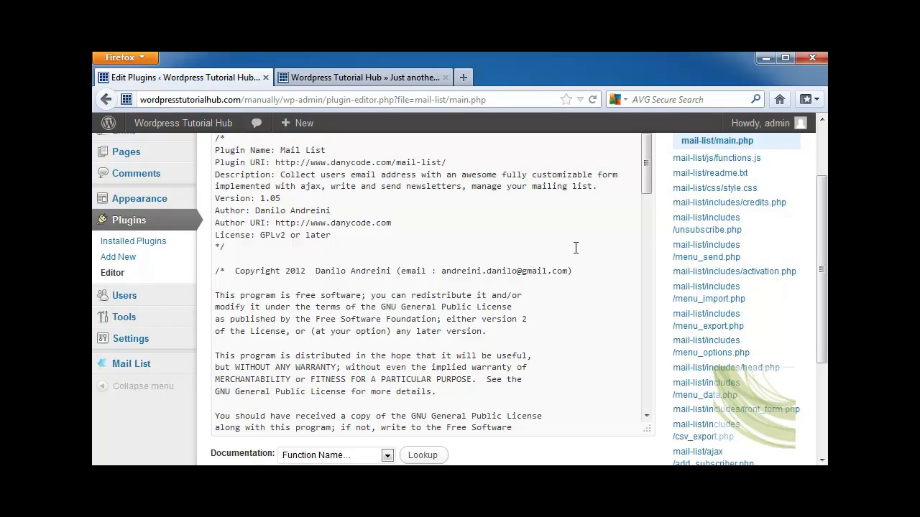
{"action": "scroll", "coordinate": [575, 248], "scroll_direction": "down", "scroll_amount": 6}
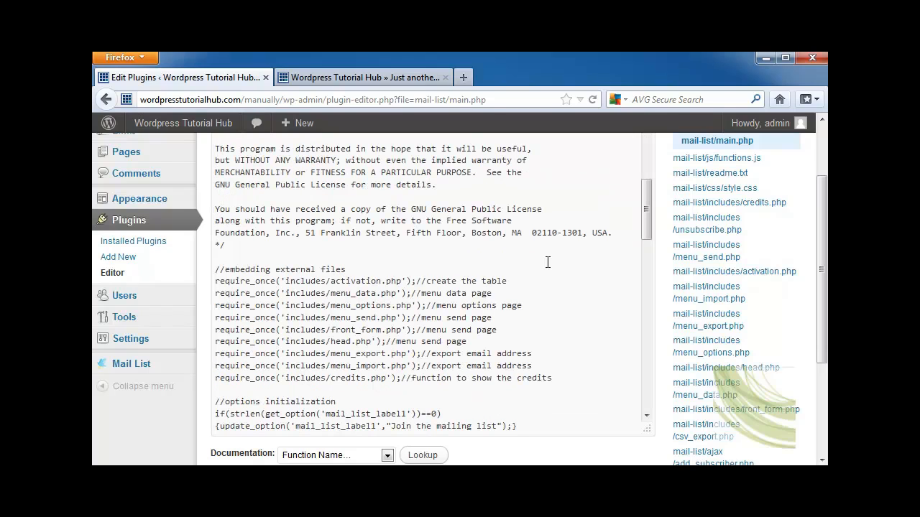
On the Widgets page, move Search from the Main Sidebar to Inactive Widgets and back into the sidebar below Recent Posts.
{"action": "left_click", "coordinate": [136, 208]}
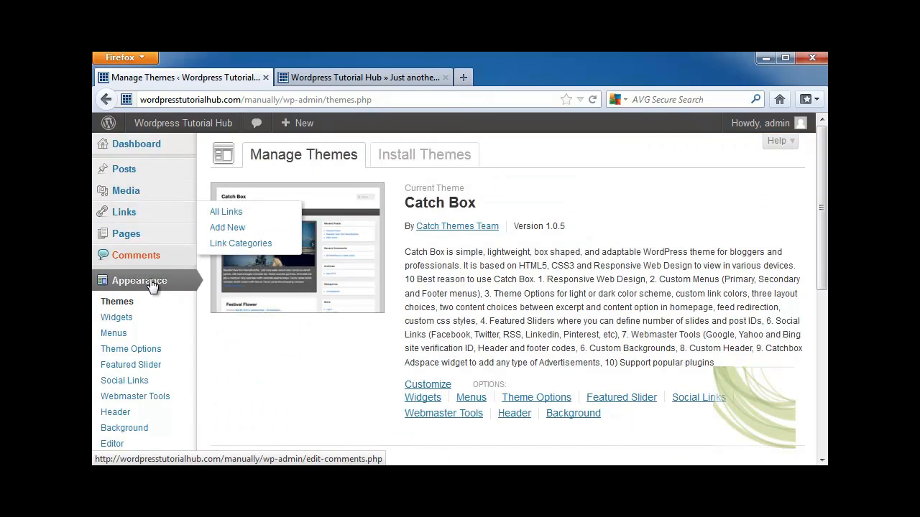
{"action": "left_click", "coordinate": [128, 320]}
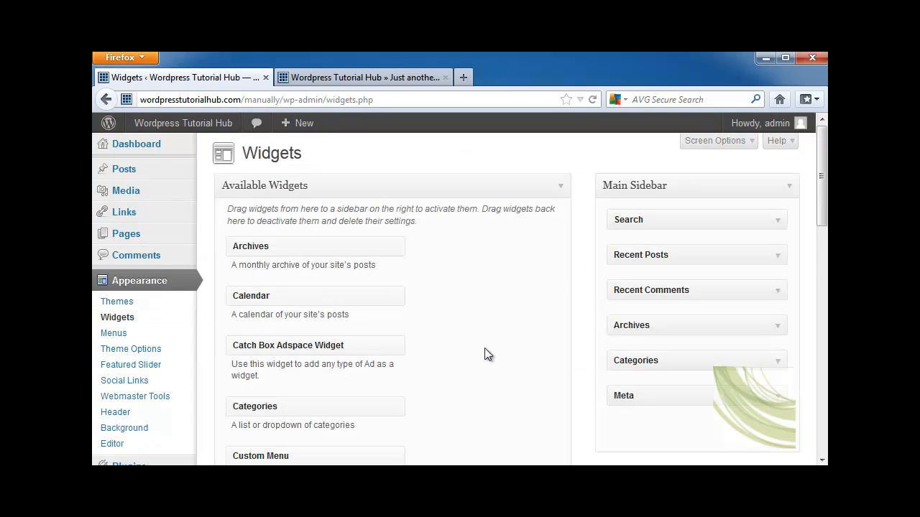
{"action": "scroll", "coordinate": [480, 350], "scroll_direction": "down", "scroll_amount": 15}
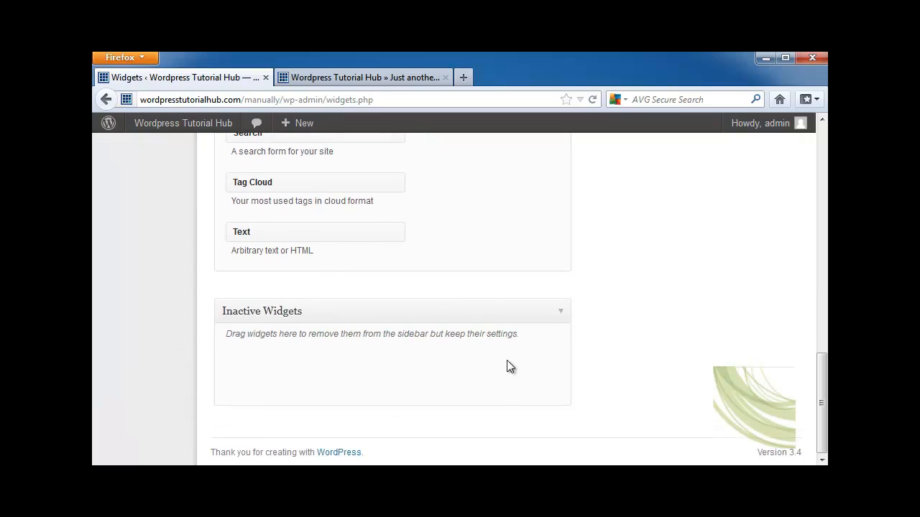
{"action": "scroll", "coordinate": [518, 366], "scroll_direction": "up", "scroll_amount": 15}
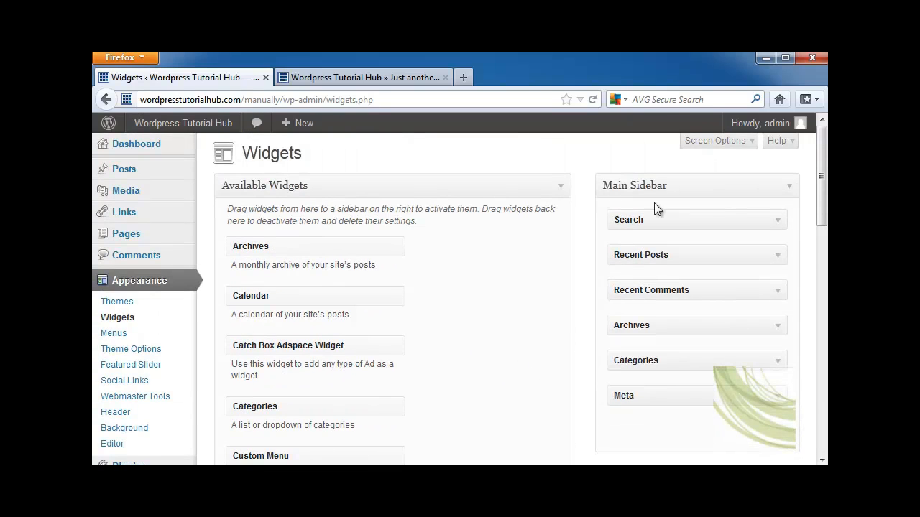
{"action": "left_click_drag", "start_coordinate": [715, 219], "coordinate": [388, 382]}
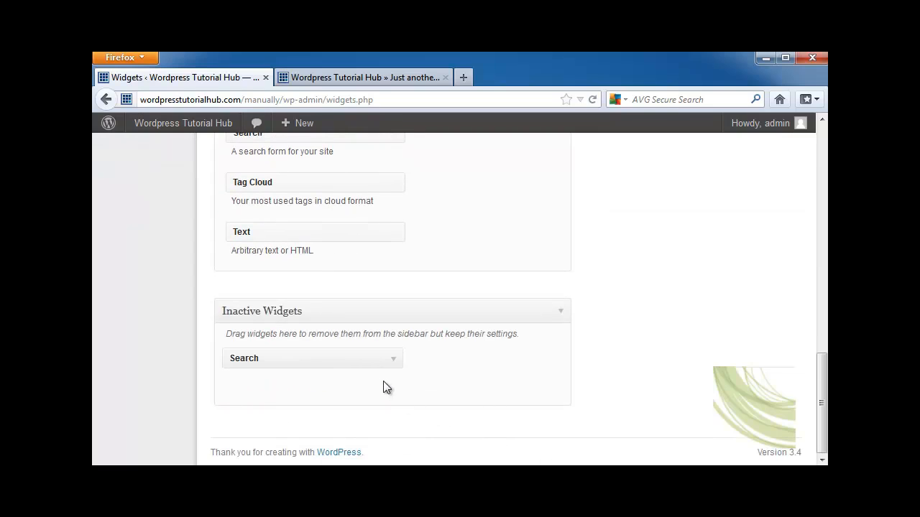
{"action": "left_click_drag", "start_coordinate": [280, 360], "coordinate": [672, 241]}
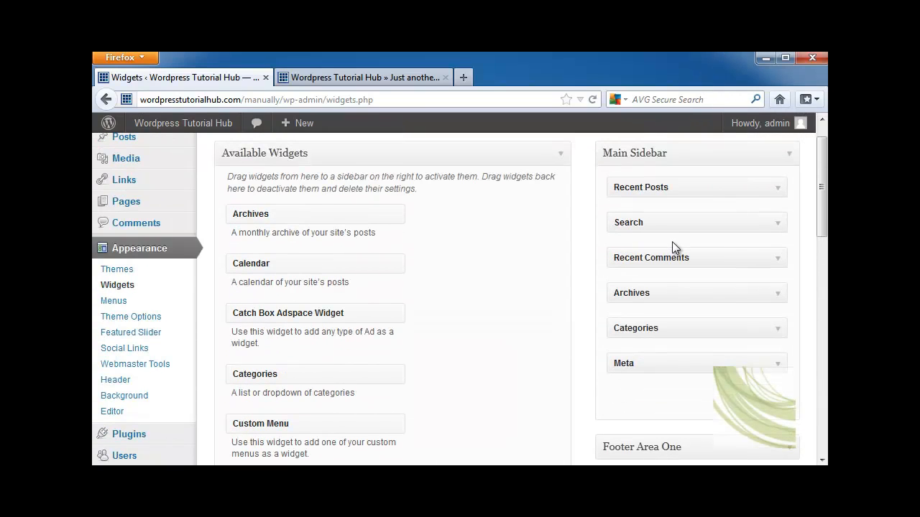
Switch to the live site's home page and reload it to check for the mailing list form.
{"action": "left_click", "coordinate": [355, 77]}
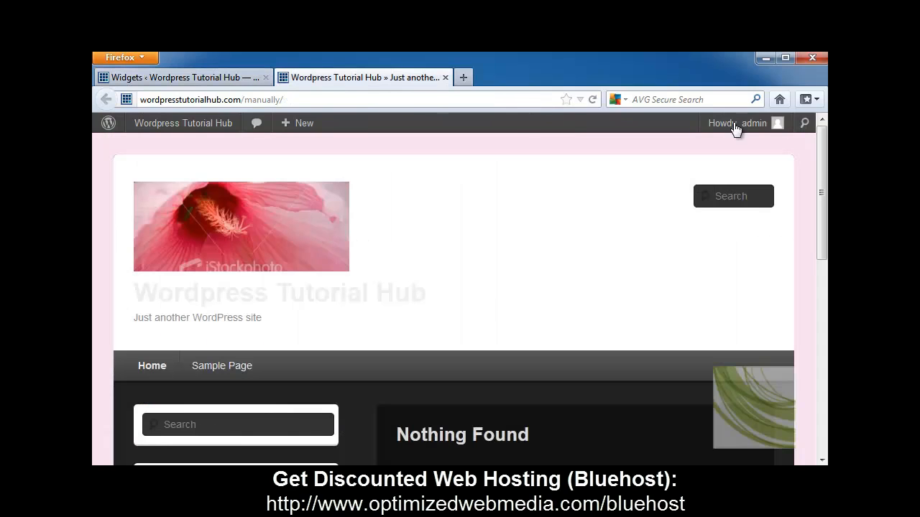
{"action": "left_click", "coordinate": [579, 101]}
{"action": "left_click", "coordinate": [592, 100]}
{"action": "left_click", "coordinate": [591, 100]}
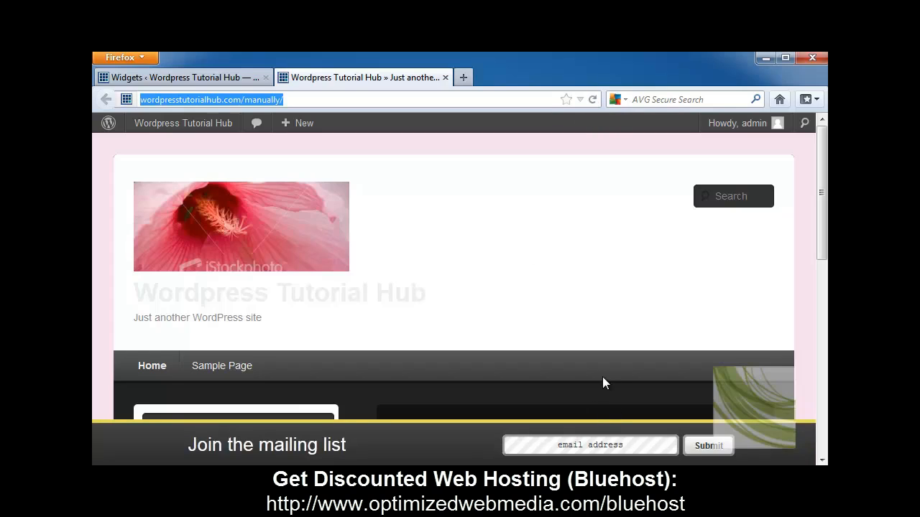
Submit an e-mail entry through the site's mailing list form and reload the home page.
{"action": "left_click", "coordinate": [603, 447]}
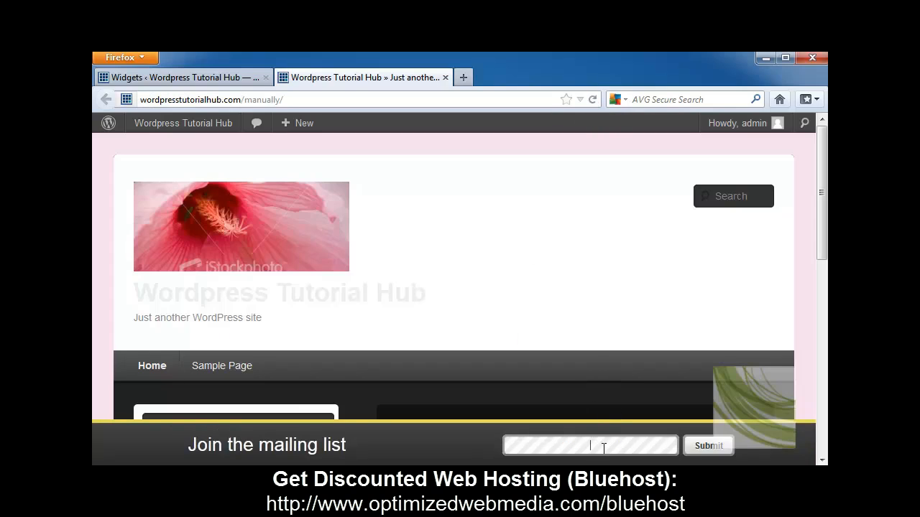
{"action": "type", "text": "brooke"}
{"action": "key", "text": "BackSpace"}
{"action": "key", "text": "BackSpace"}
{"action": "key", "text": "BackSpace"}
{"action": "key", "text": "BackSpace"}
{"action": "key", "text": "BackSpace"}
{"action": "key", "text": "BackSpace"}
{"action": "type", "text": "tny"}
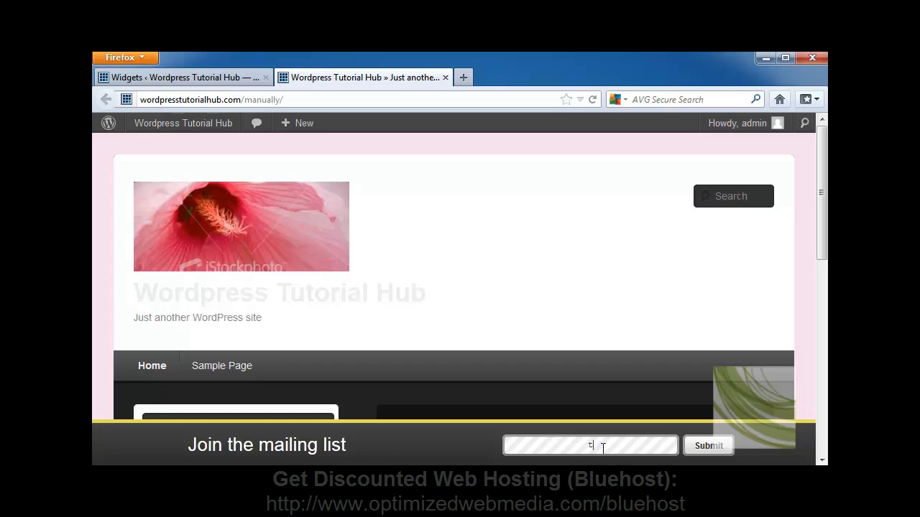
{"action": "left_click", "coordinate": [700, 449]}
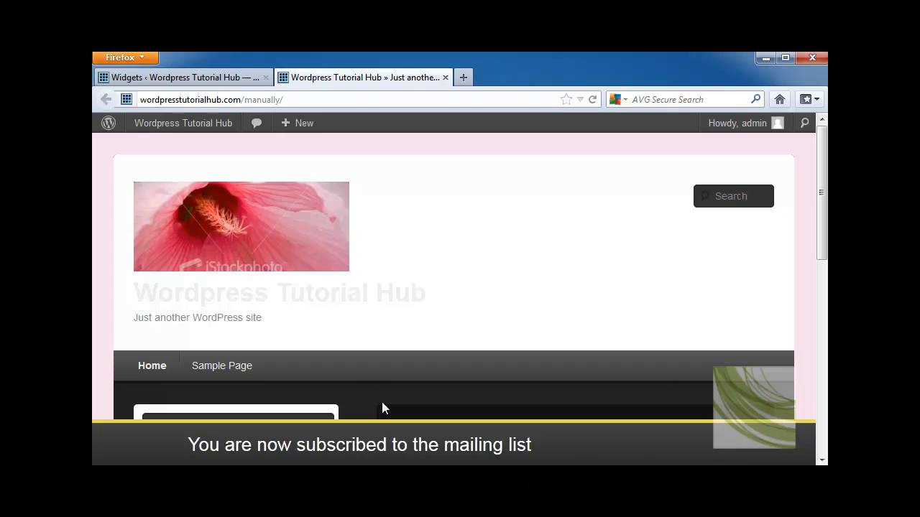
{"action": "left_click", "coordinate": [593, 100]}
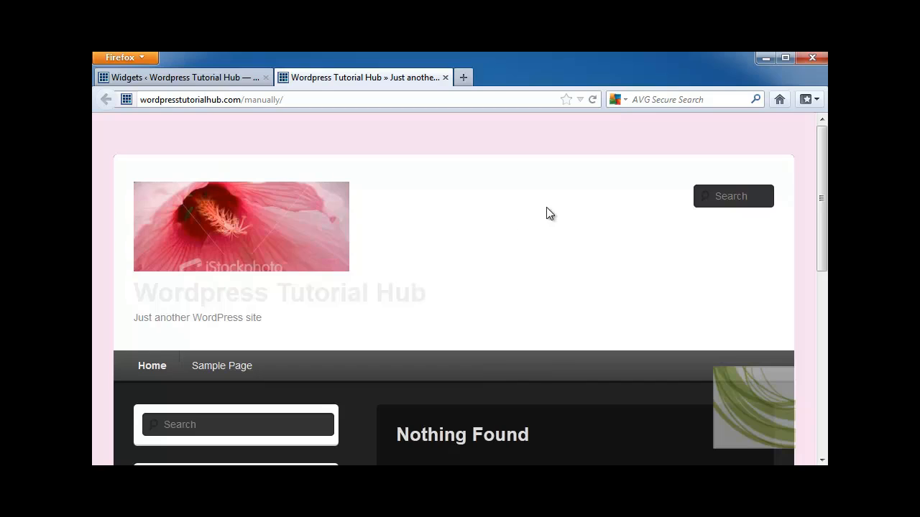
Return to the Widgets page and expand Footer Area One, Footer Area Two and Footer Area Three.
{"action": "left_click", "coordinate": [209, 78]}
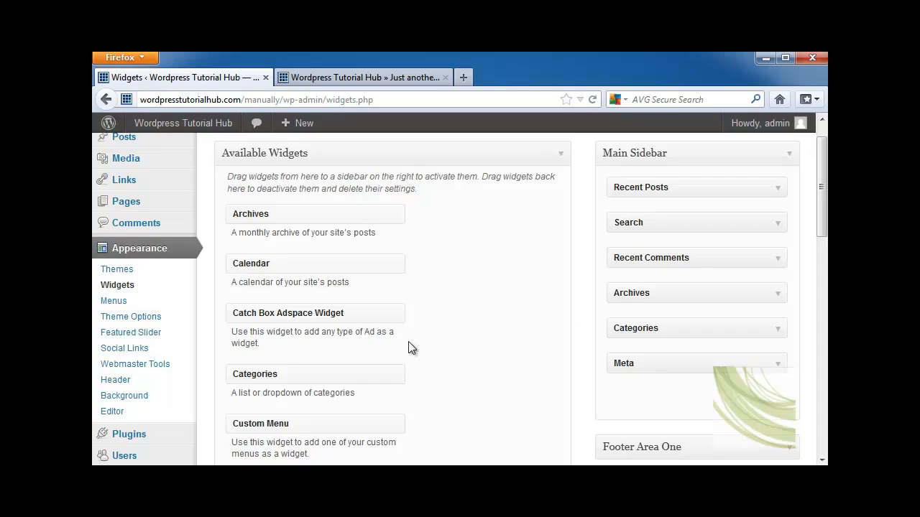
{"action": "scroll", "coordinate": [466, 366], "scroll_direction": "down", "scroll_amount": 6}
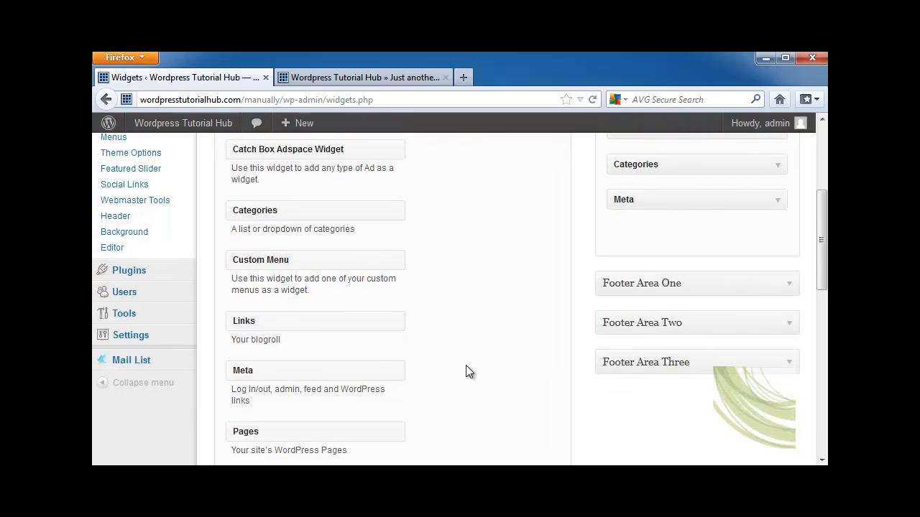
{"action": "scroll", "coordinate": [468, 366], "scroll_direction": "down", "scroll_amount": 3}
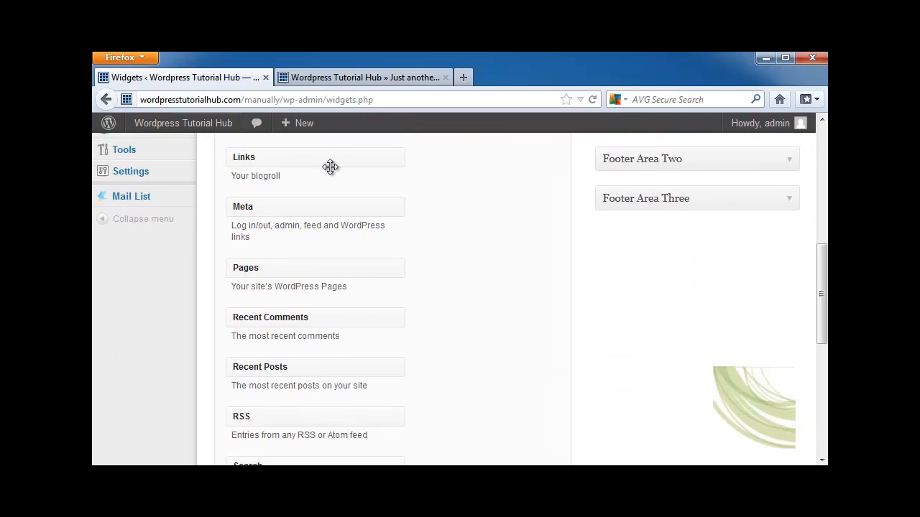
{"action": "scroll", "coordinate": [744, 227], "scroll_direction": "up", "scroll_amount": 5}
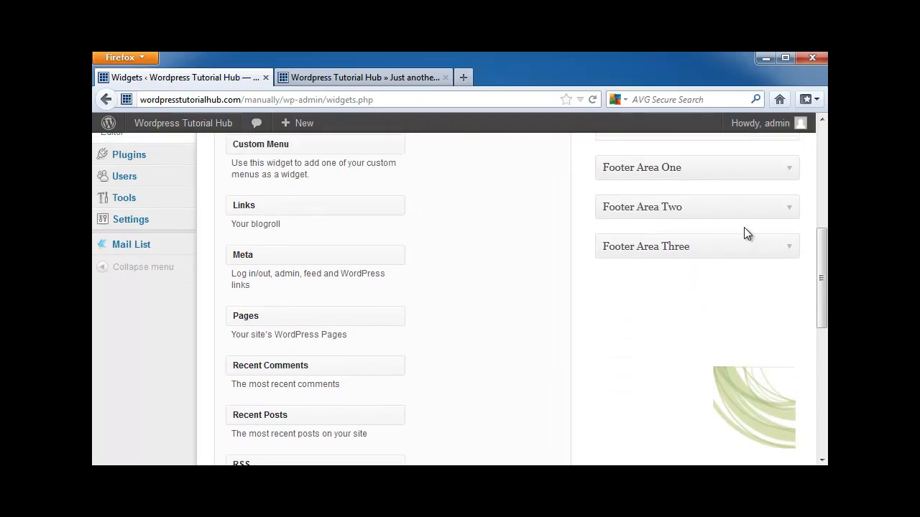
{"action": "scroll", "coordinate": [701, 214], "scroll_direction": "up", "scroll_amount": 6}
{"action": "scroll", "coordinate": [697, 220], "scroll_direction": "down", "scroll_amount": 6}
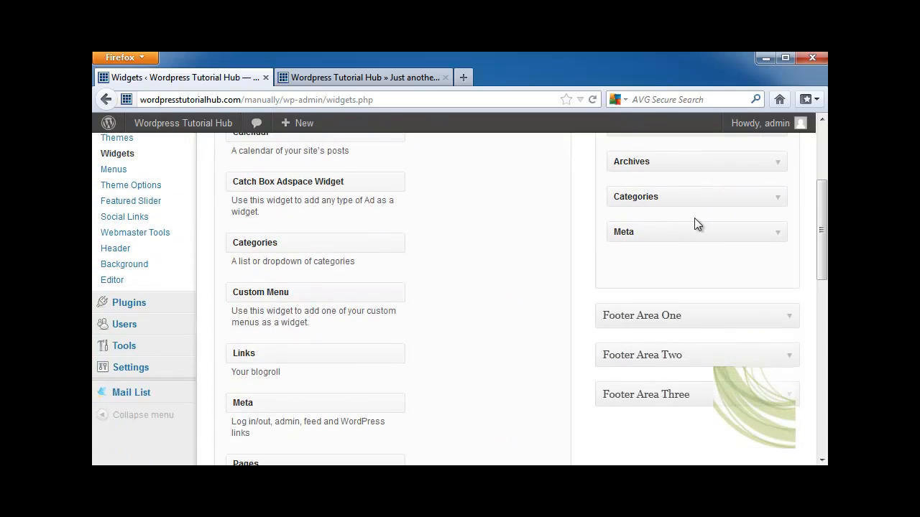
{"action": "left_click", "coordinate": [791, 317]}
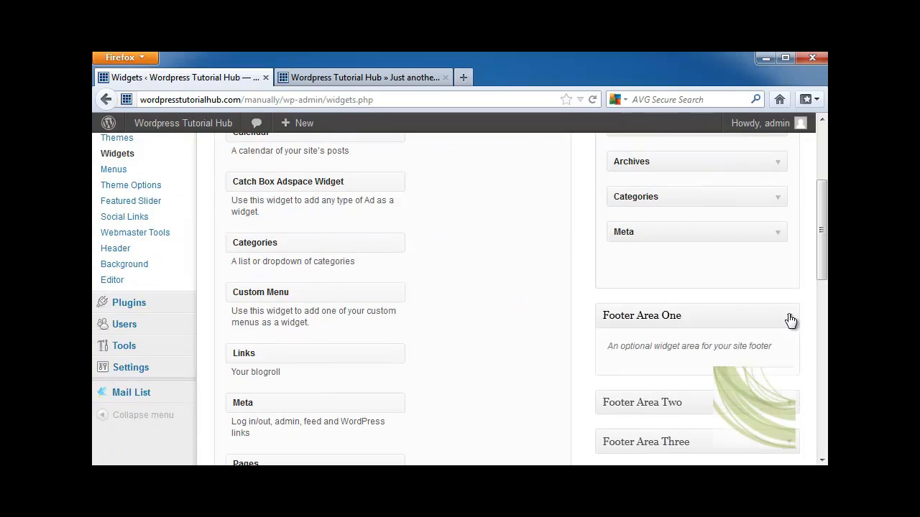
{"action": "left_click", "coordinate": [791, 405]}
{"action": "scroll", "coordinate": [789, 414], "scroll_direction": "down", "scroll_amount": 4}
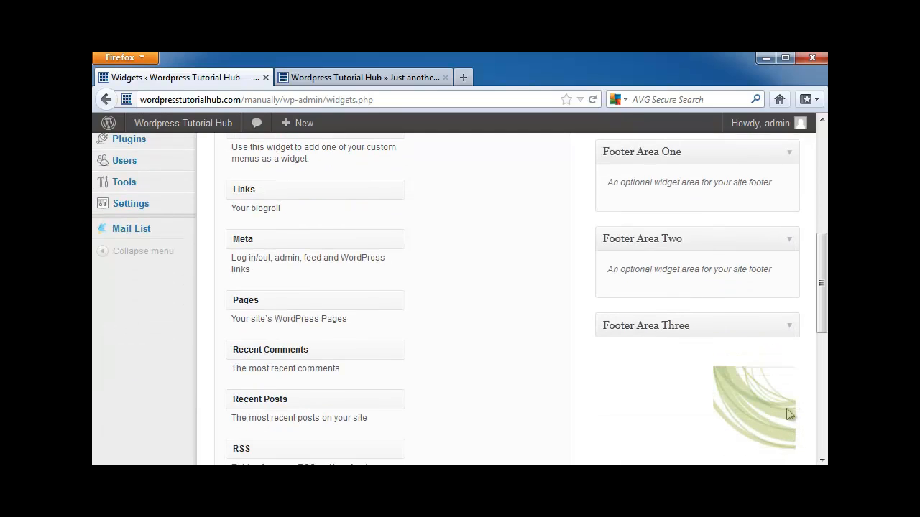
{"action": "left_click", "coordinate": [791, 327]}
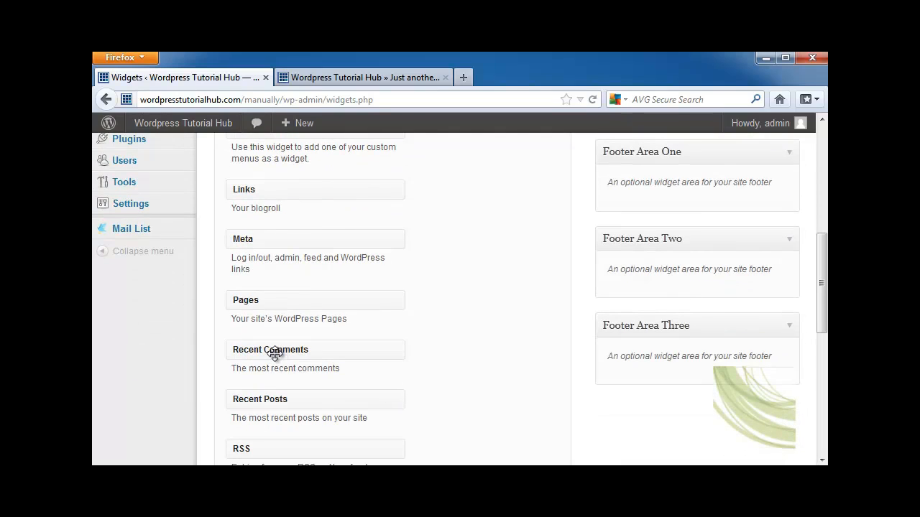
Add a Recent Comments widget to Footer Area One, title it "People are saying..." and save it.
{"action": "left_click_drag", "start_coordinate": [257, 351], "coordinate": [646, 211]}
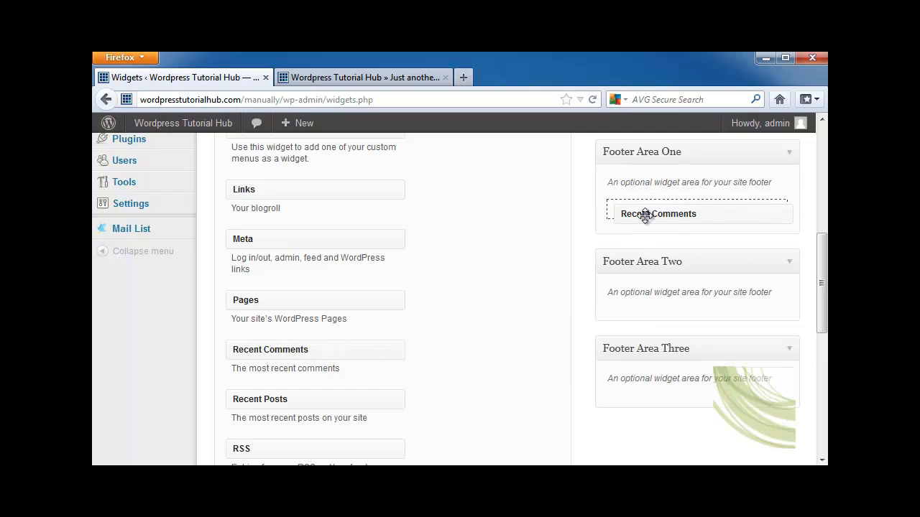
{"action": "left_click", "coordinate": [644, 249]}
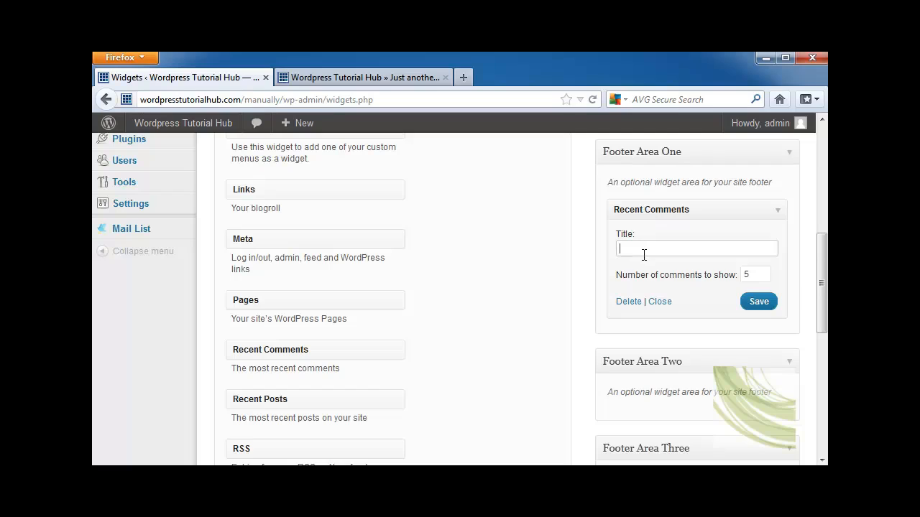
{"action": "type", "text": "People are saying..."}
{"action": "left_click", "coordinate": [758, 303]}
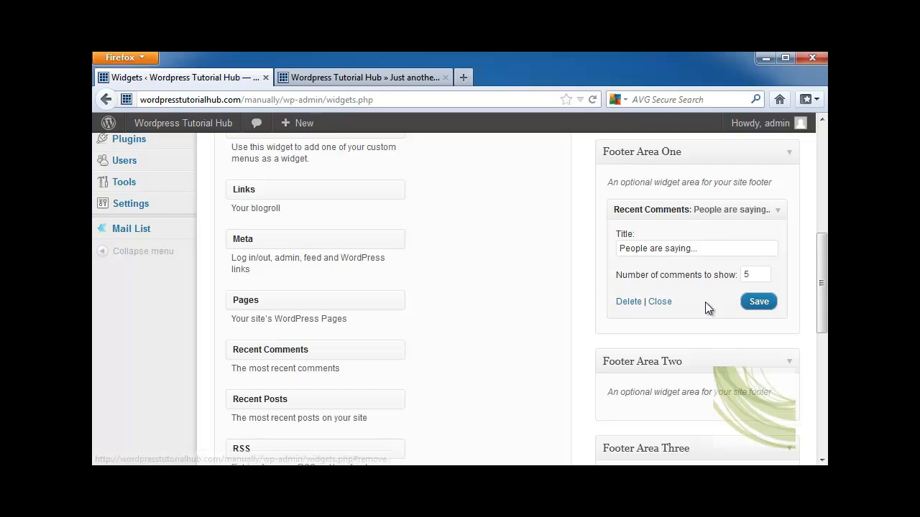
Switch to the live site, reload the home page and open the Sample Page at its comment form.
{"action": "left_click", "coordinate": [360, 77]}
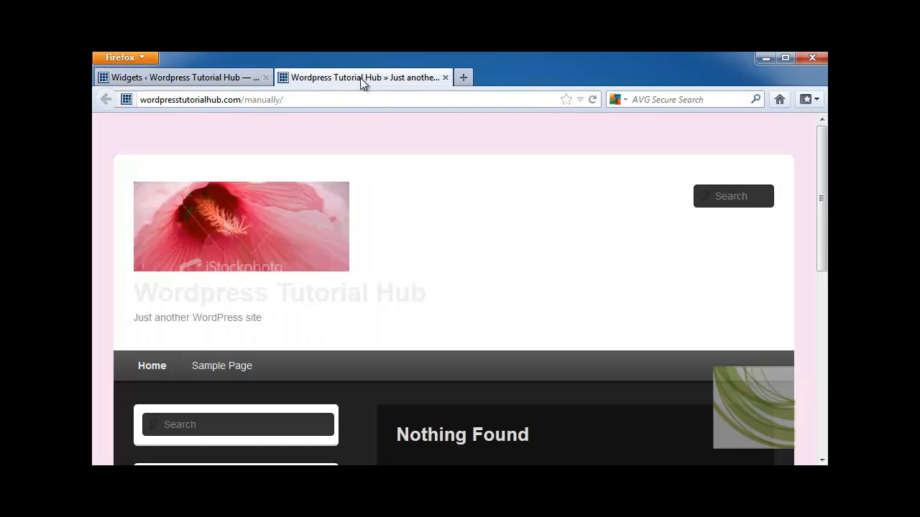
{"action": "left_click", "coordinate": [590, 99]}
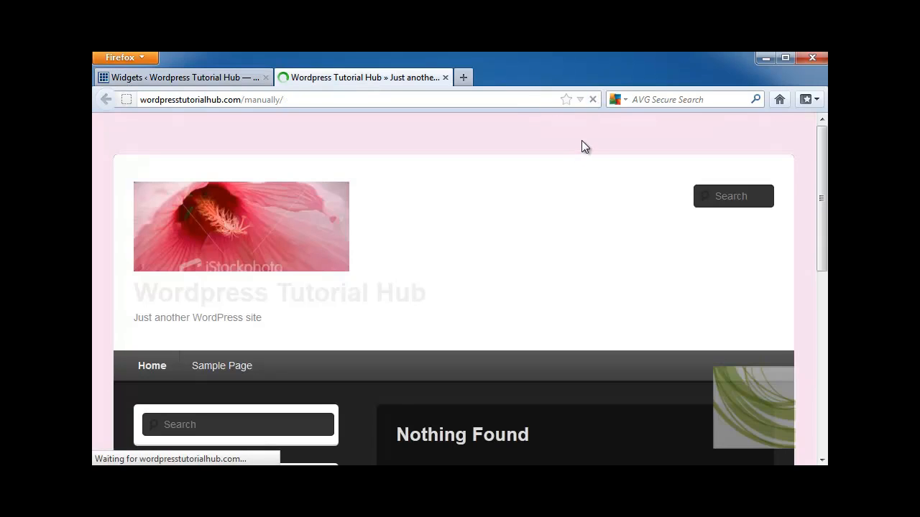
{"action": "scroll", "coordinate": [607, 203], "scroll_direction": "down", "scroll_amount": 10}
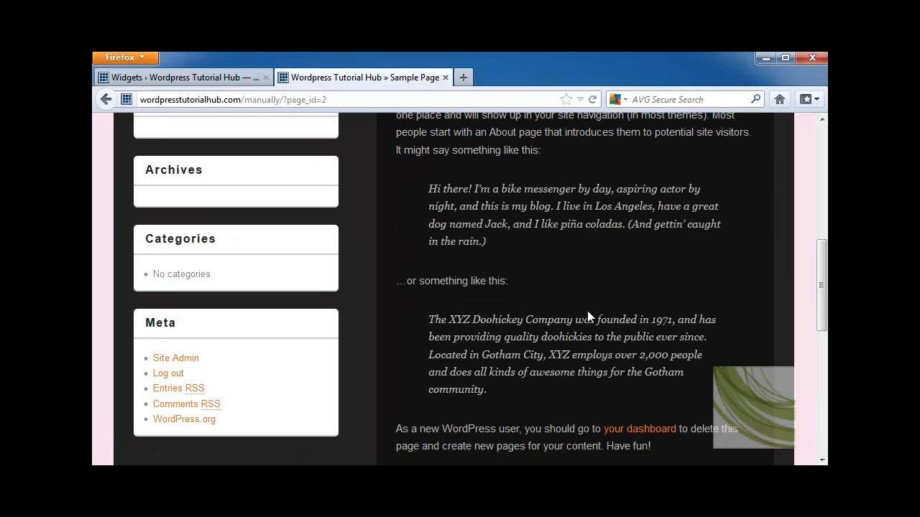
{"action": "scroll", "coordinate": [585, 312], "scroll_direction": "down", "scroll_amount": 6}
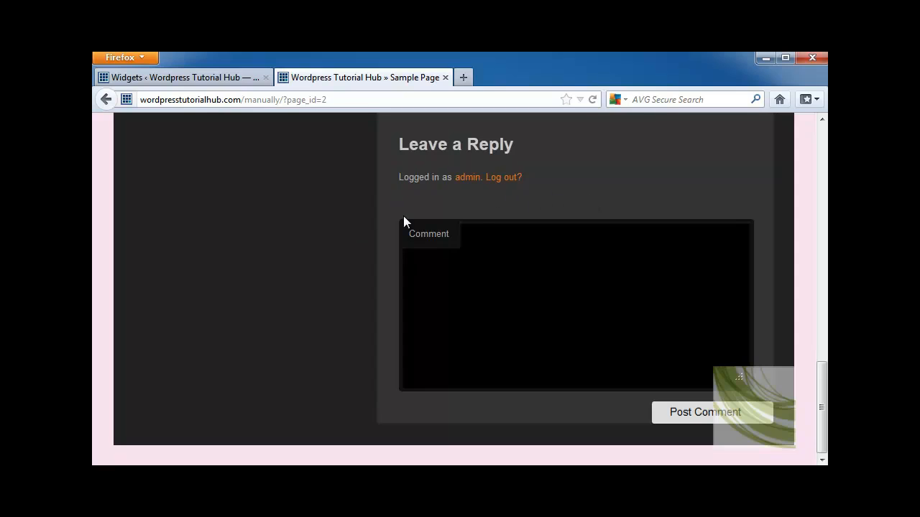
Post the comment "This is the first comment!" on the Sample Page and look over the updated page.
{"action": "left_click", "coordinate": [476, 258]}
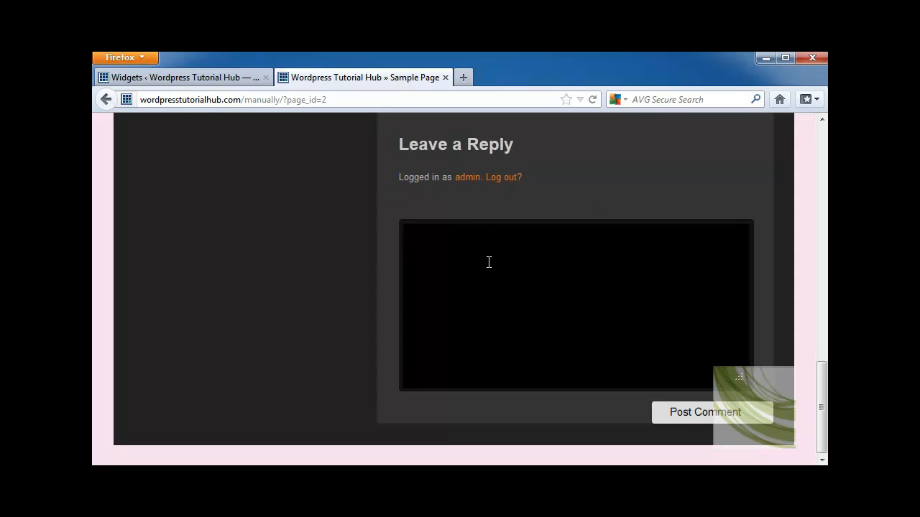
{"action": "type", "text": "This is the first comment!"}
{"action": "left_click", "coordinate": [673, 419]}
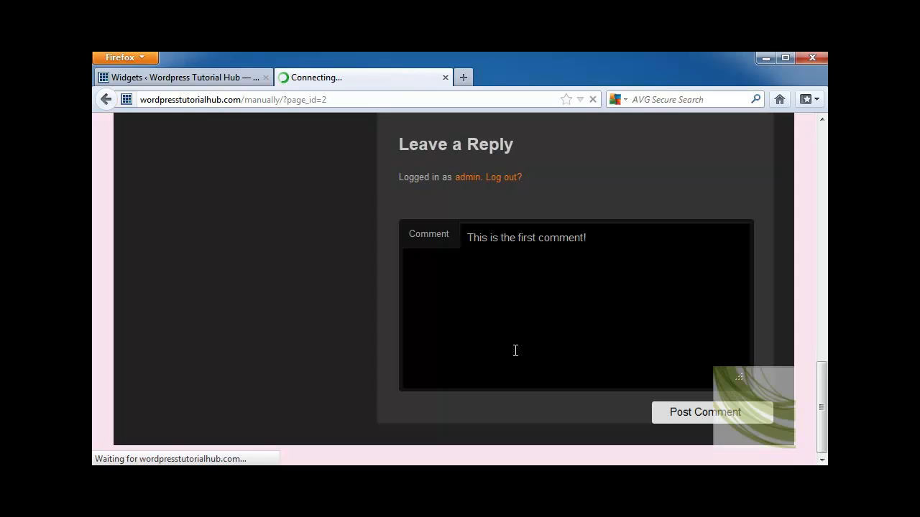
{"action": "scroll", "coordinate": [599, 344], "scroll_direction": "down", "scroll_amount": 1}
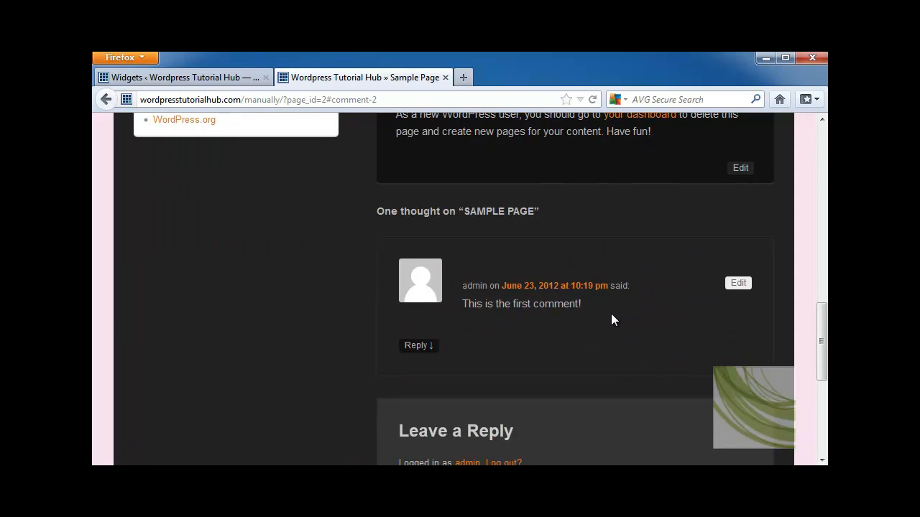
{"action": "scroll", "coordinate": [611, 313], "scroll_direction": "up", "scroll_amount": 8}
{"action": "scroll", "coordinate": [615, 313], "scroll_direction": "up", "scroll_amount": 10}
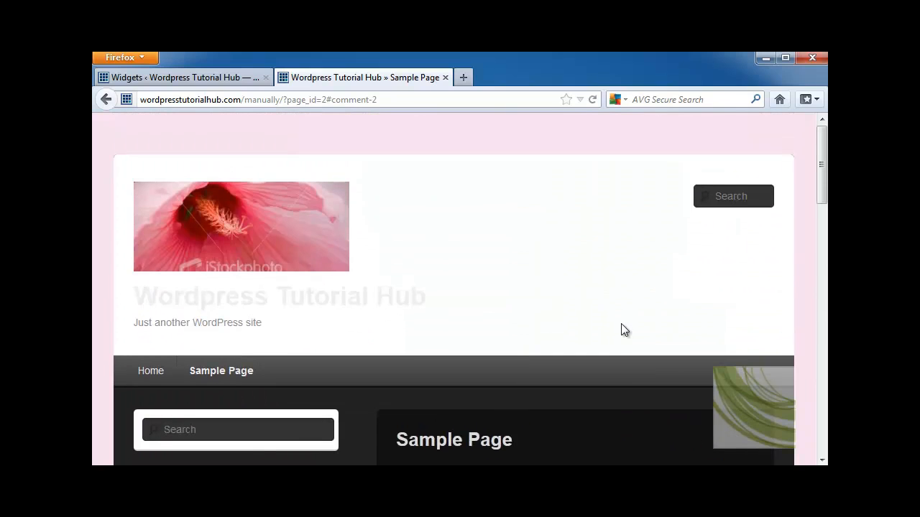
Return to the Widgets page and look over the available widgets and the Main Sidebar.
{"action": "left_click", "coordinate": [216, 78]}
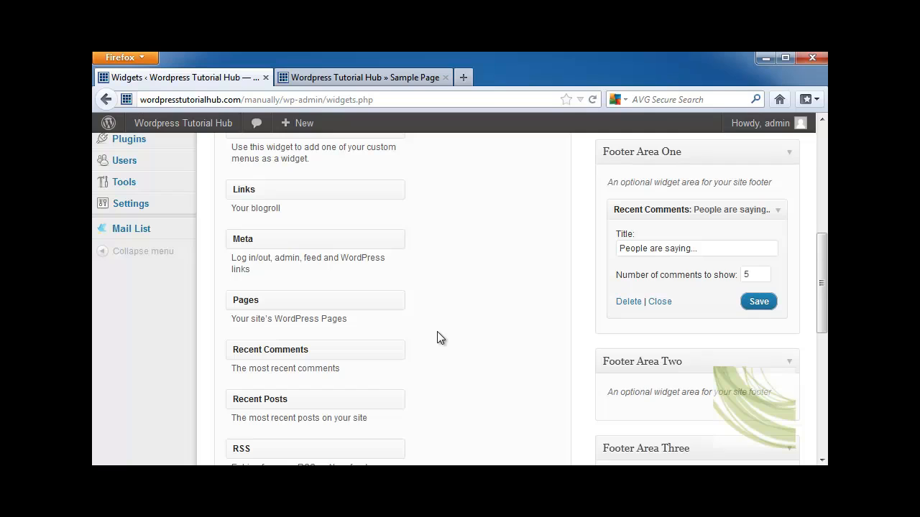
{"action": "scroll", "coordinate": [437, 332], "scroll_direction": "up", "scroll_amount": 4}
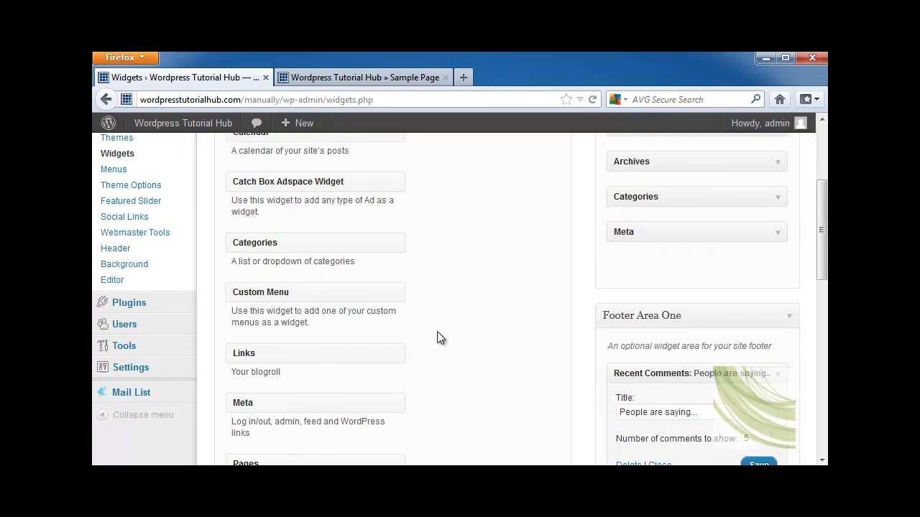
{"action": "scroll", "coordinate": [436, 331], "scroll_direction": "up", "scroll_amount": 4}
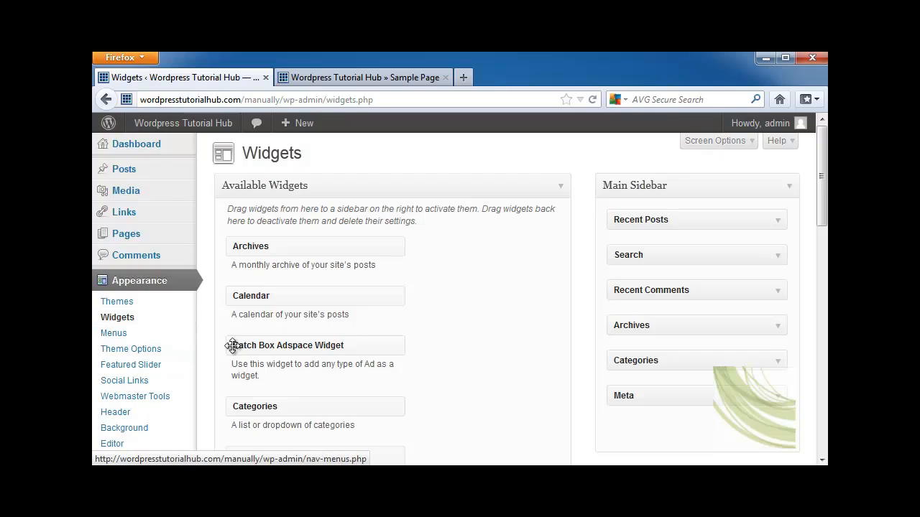
View the installed plugins and open the plugin editor to look at the Akismet plugin's files.
{"action": "scroll", "coordinate": [136, 220], "scroll_direction": "down", "scroll_amount": 5}
{"action": "left_click", "coordinate": [137, 221]}
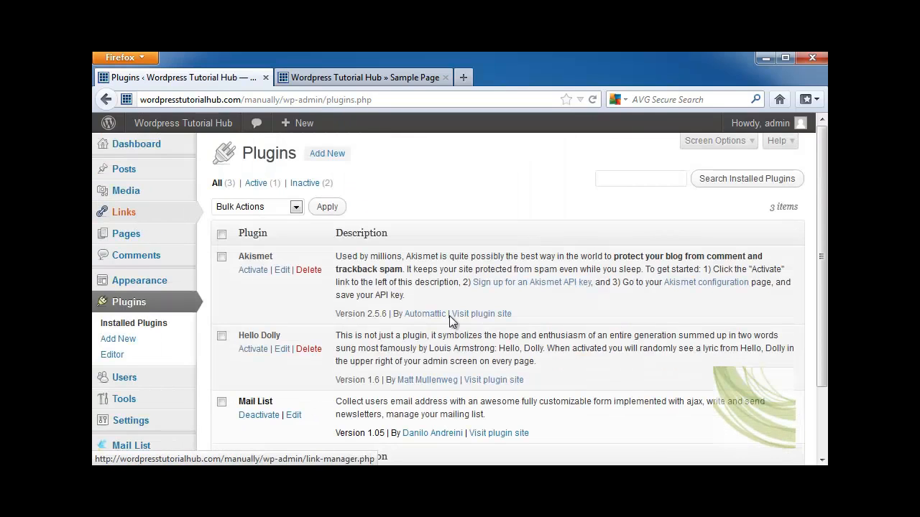
{"action": "left_click", "coordinate": [112, 354]}
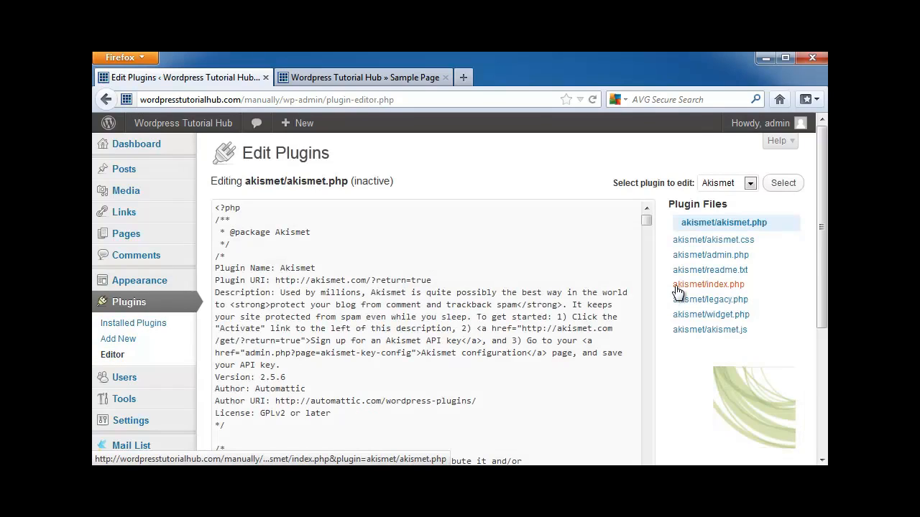
Look over the Manage Themes page with its available themes and return to the installed plugins list.
{"action": "left_click", "coordinate": [134, 281]}
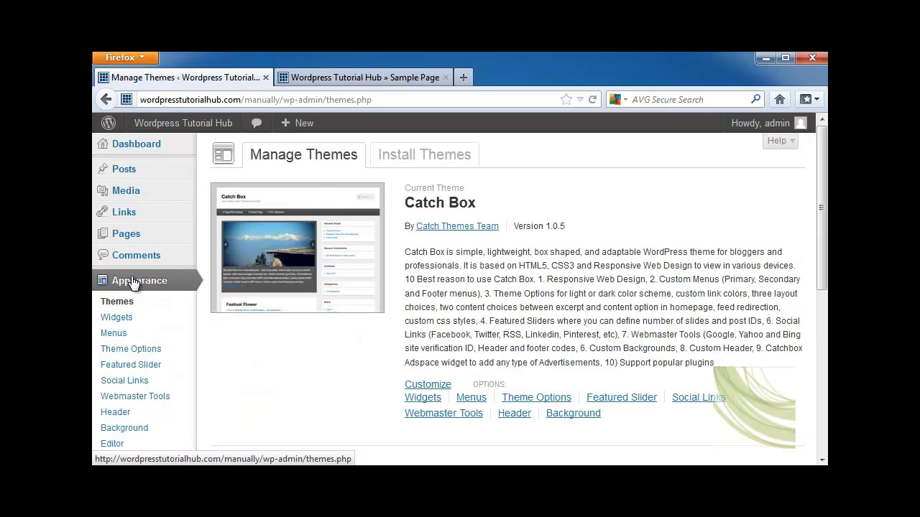
{"action": "scroll", "coordinate": [173, 302], "scroll_direction": "down", "scroll_amount": 3}
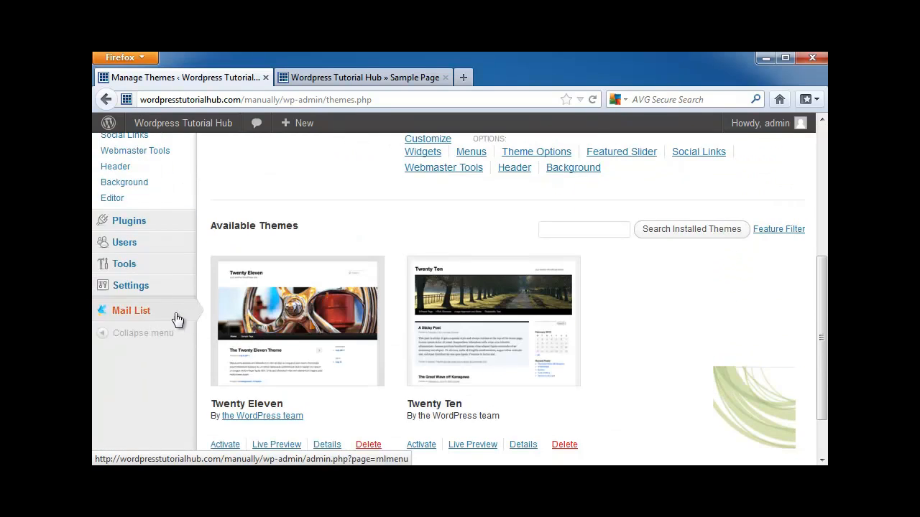
{"action": "left_click", "coordinate": [150, 225]}
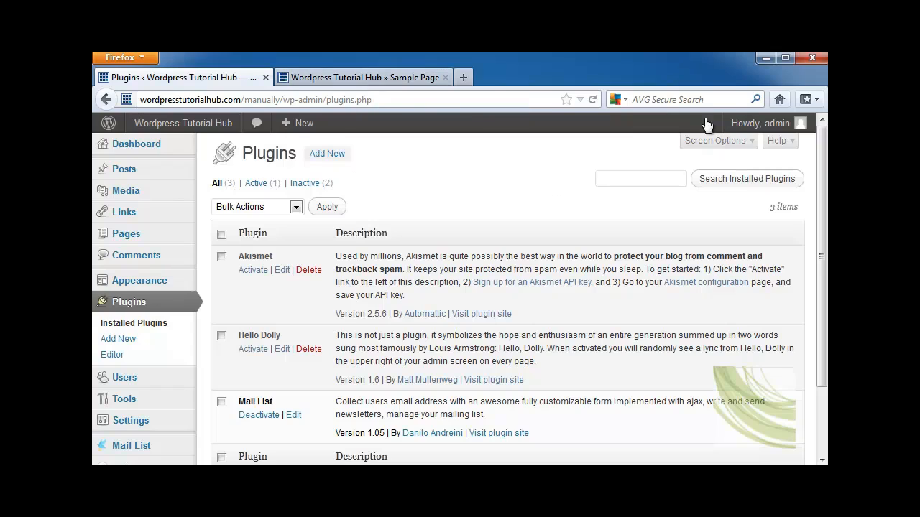
Go back to the Widgets page and remove the Recent Comments widget from the Main Sidebar.
{"action": "left_click", "coordinate": [143, 281]}
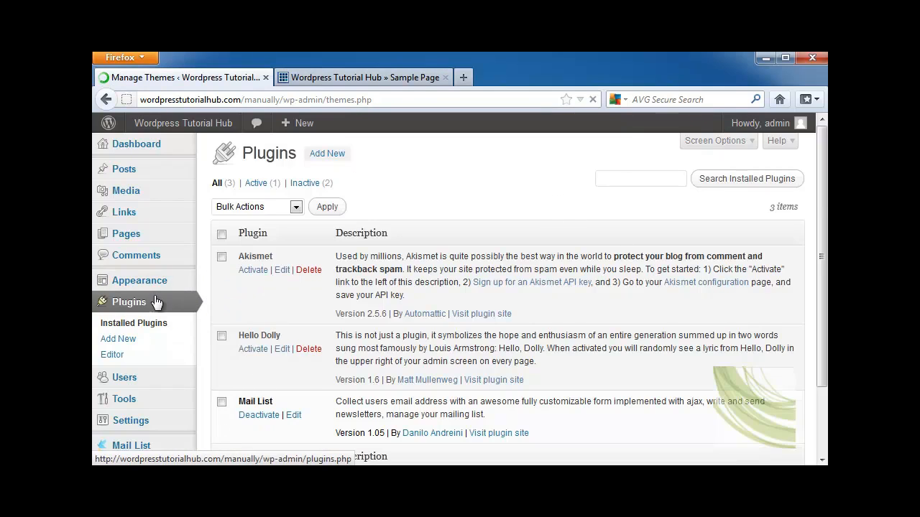
{"action": "left_click", "coordinate": [165, 320]}
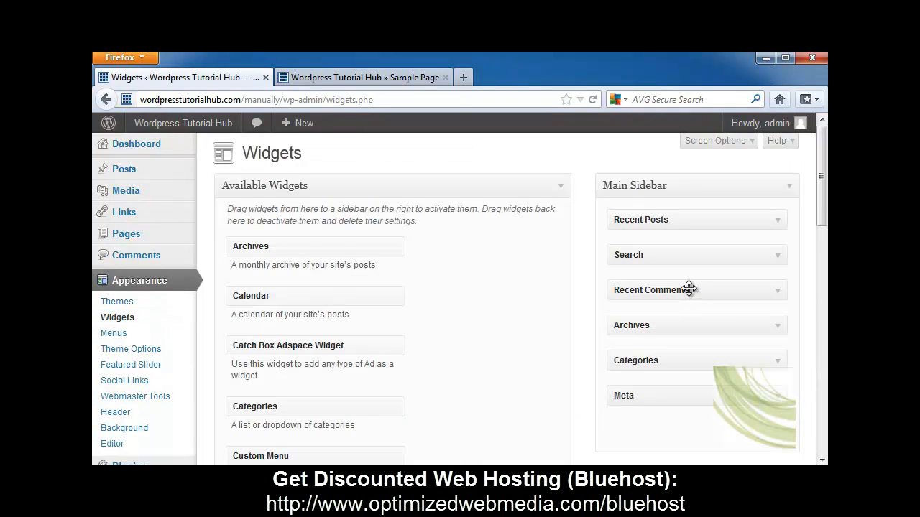
{"action": "left_click_drag", "start_coordinate": [620, 289], "coordinate": [474, 335]}
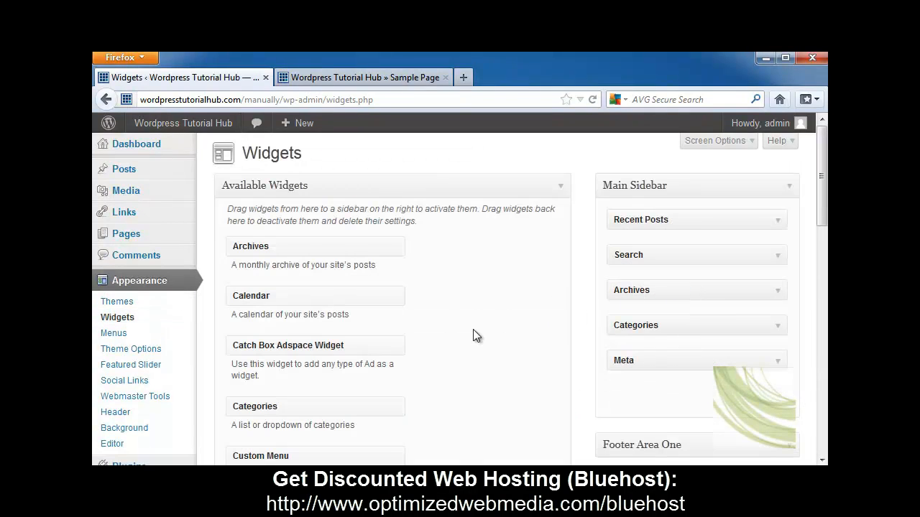